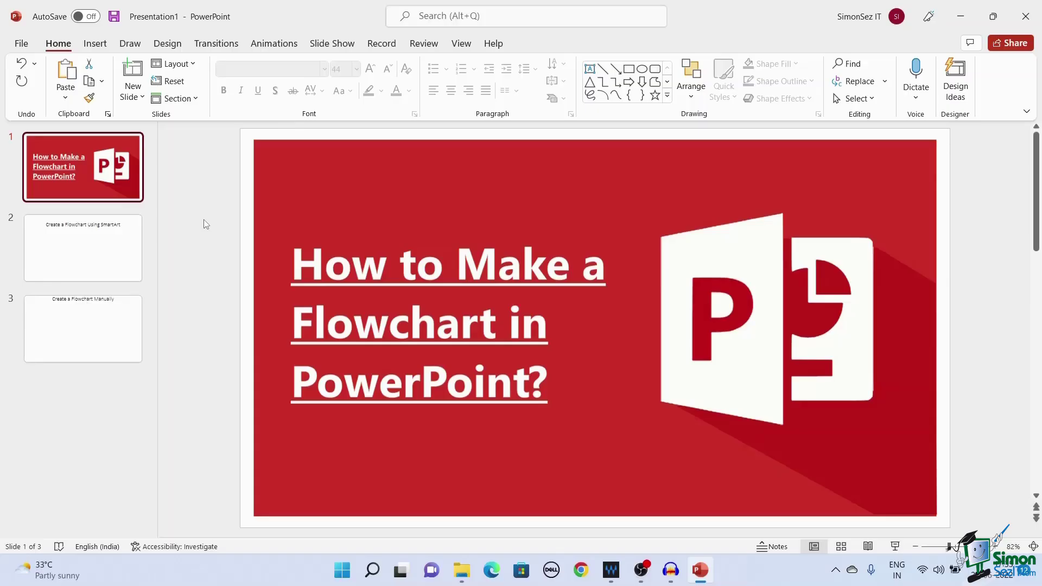
- Go to slide 2, 'Create a Flowchart Using SmartArt'
click(111, 247)
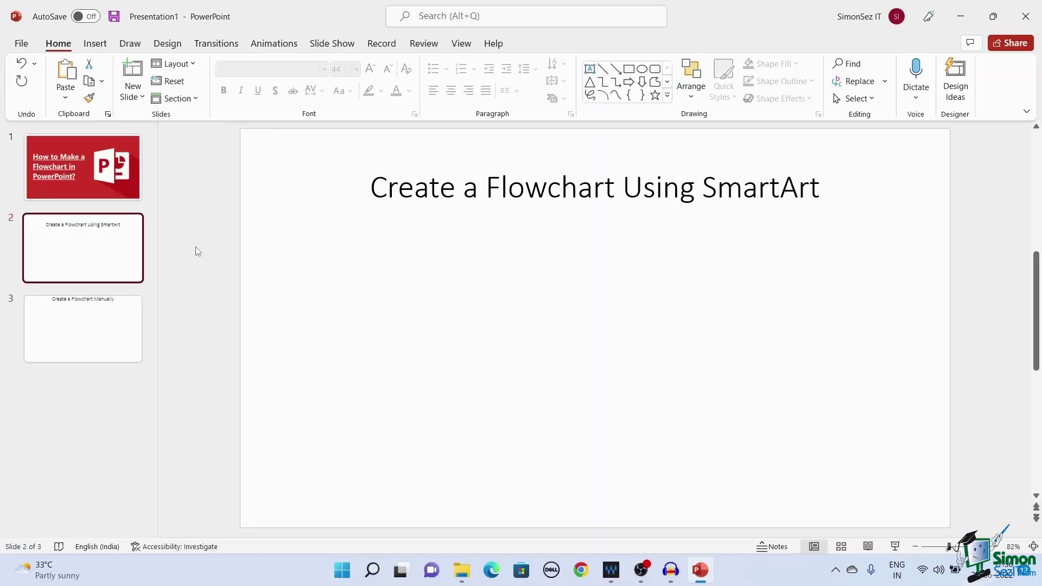
- Insert a Basic Process SmartArt graphic with three placeholder steps on the slide
click(95, 44)
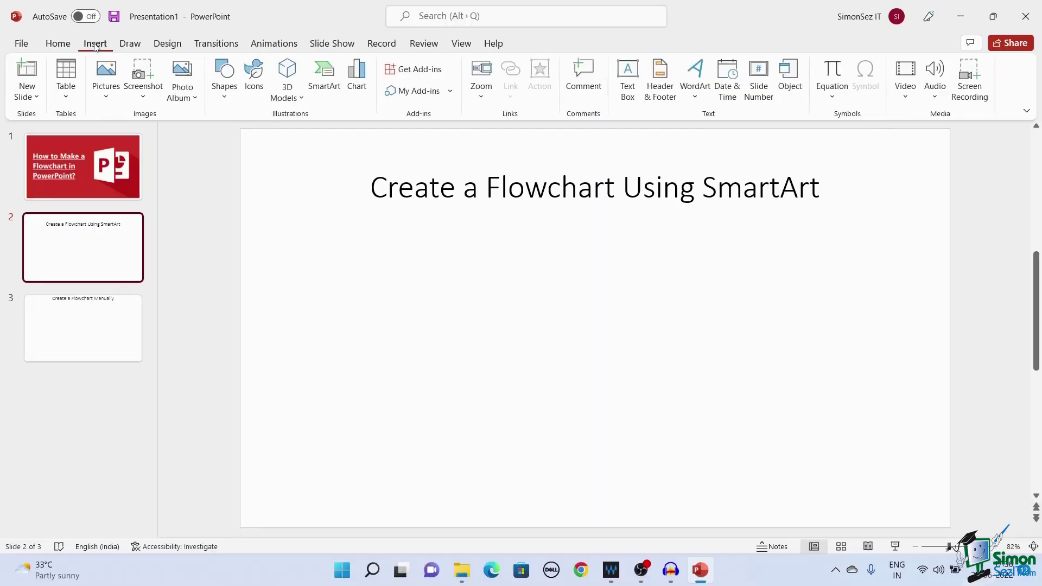
click(326, 80)
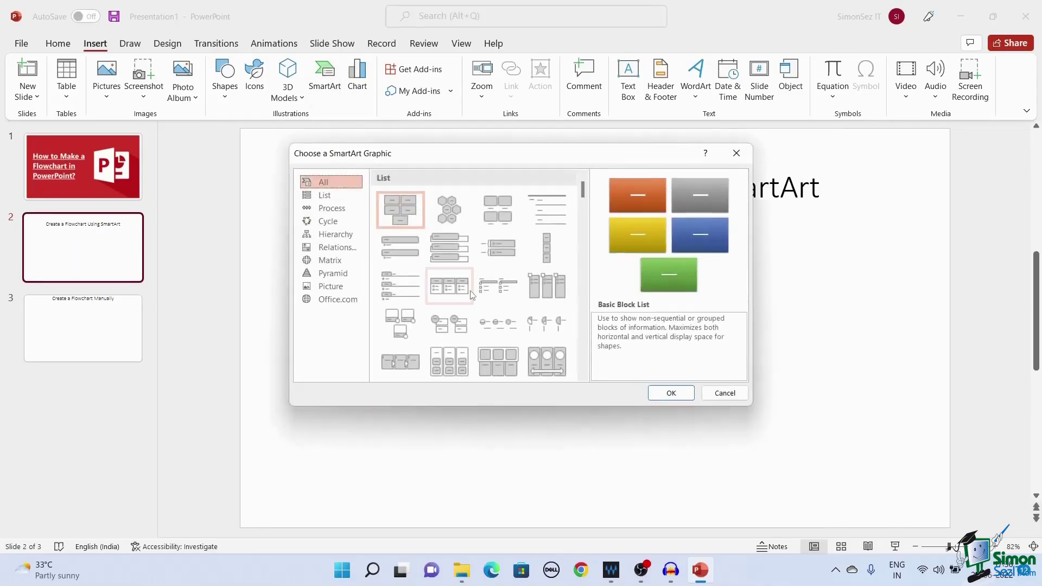
scroll(472, 295, down, 3)
scroll(471, 295, down, 3)
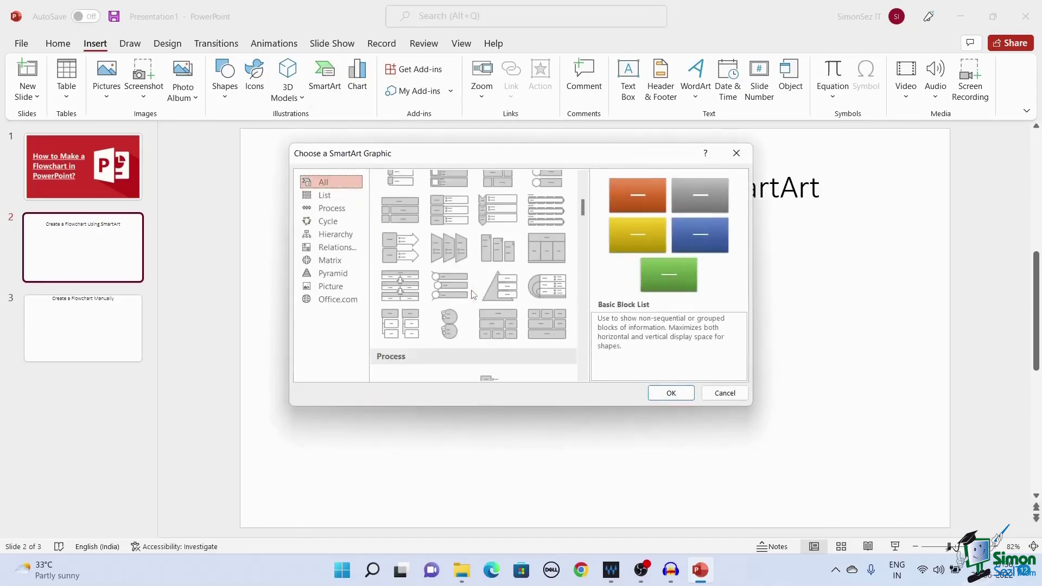
scroll(470, 295, down, 3)
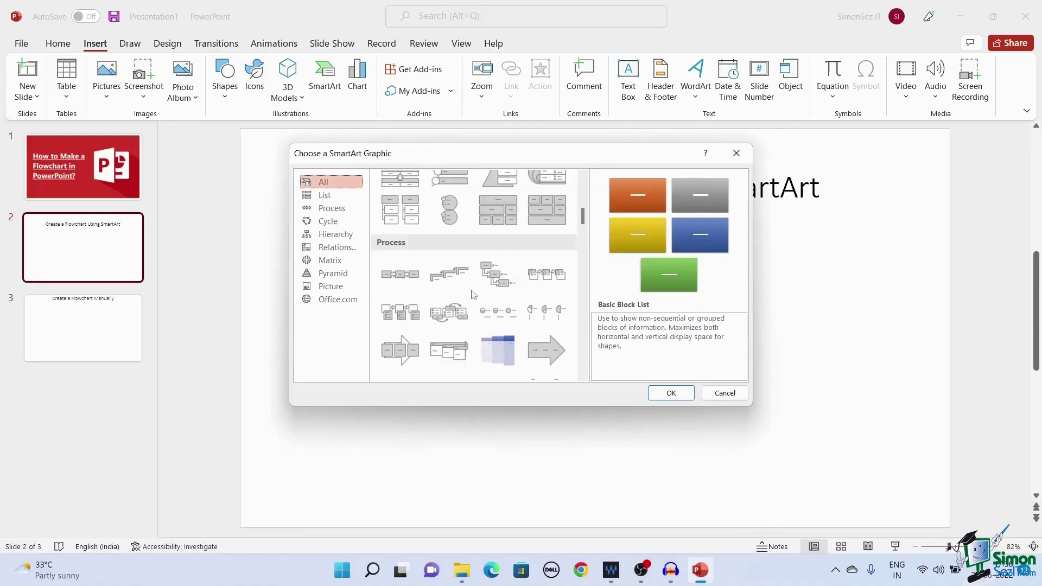
click(405, 280)
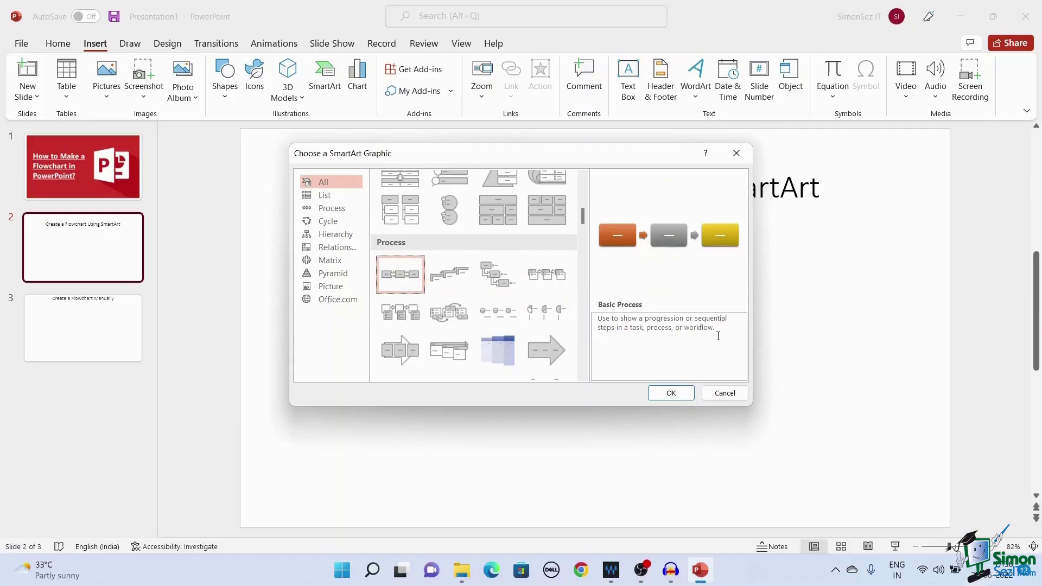
click(661, 395)
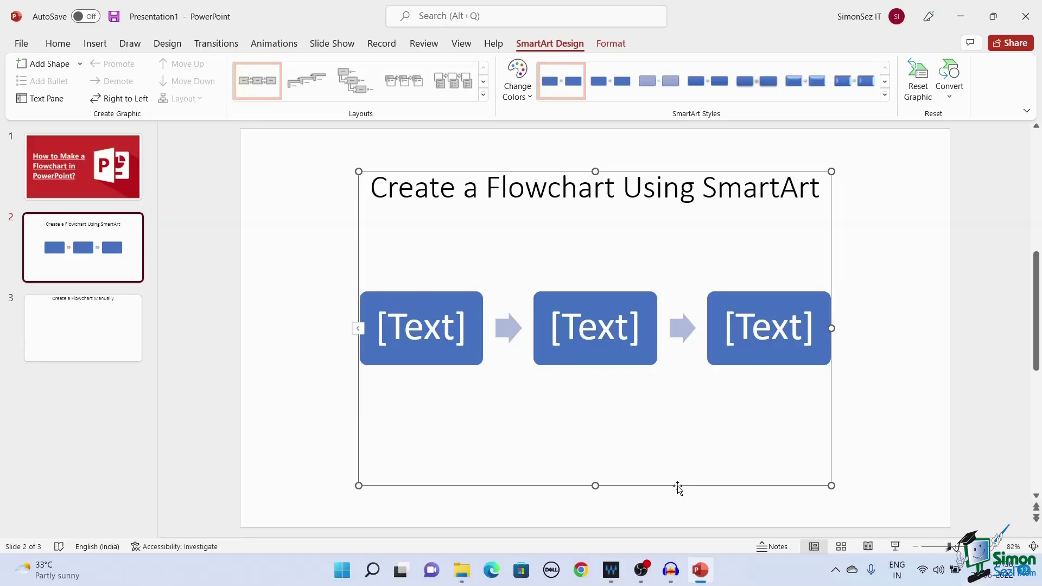
- Nudge the process graphic slightly to the right
drag(679, 487, 708, 488)
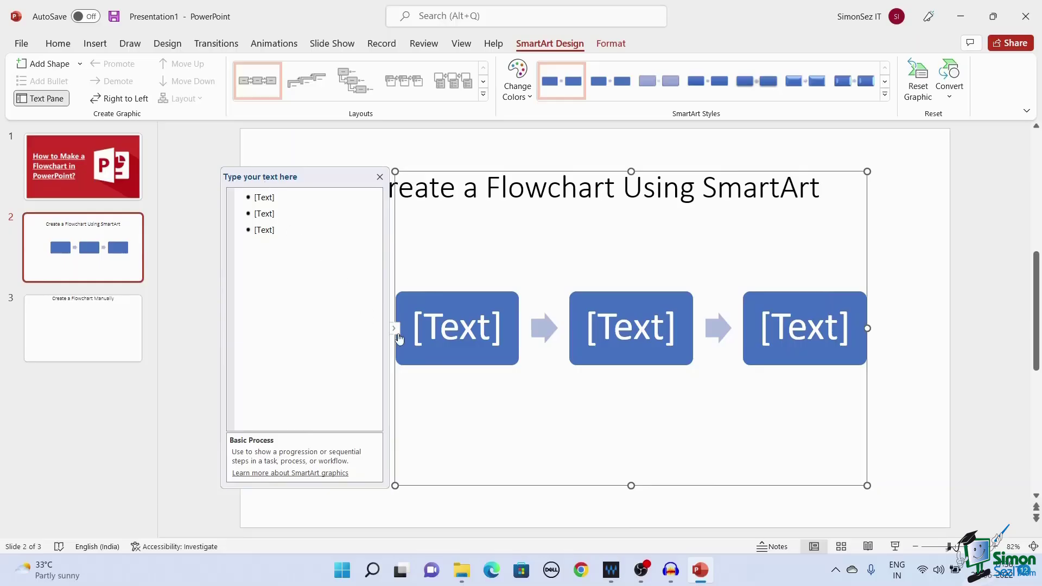
- Label the three process steps A, B and C in the Text Pane, then close it
click(264, 197)
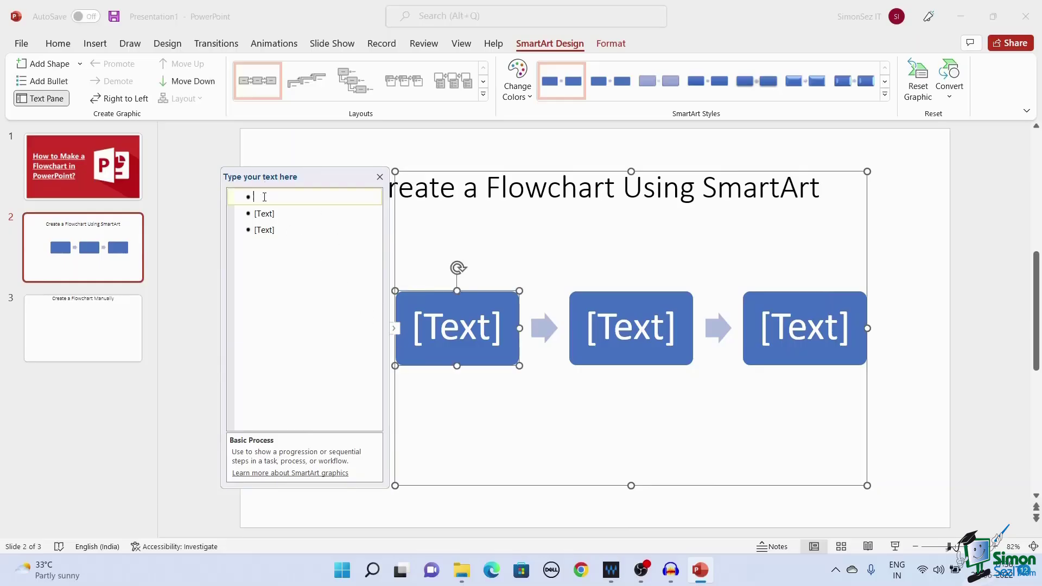
text(A)
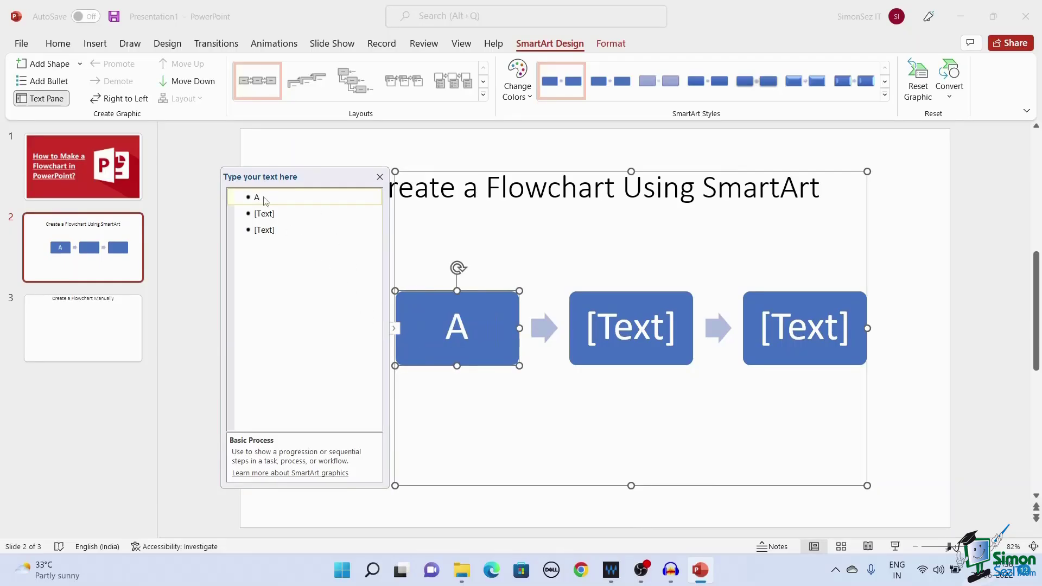
click(272, 214)
text(B)
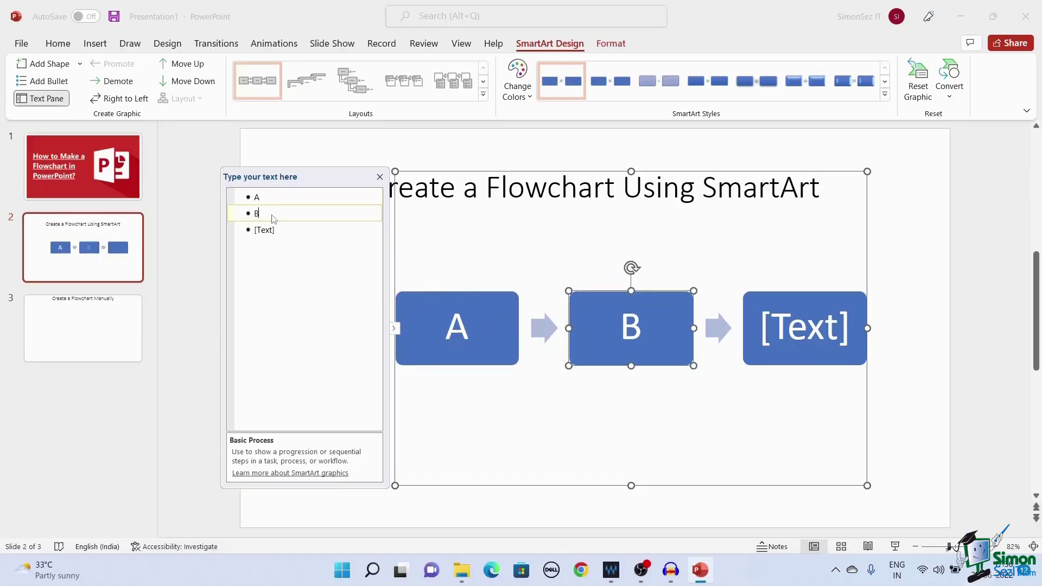
click(271, 225)
text(C)
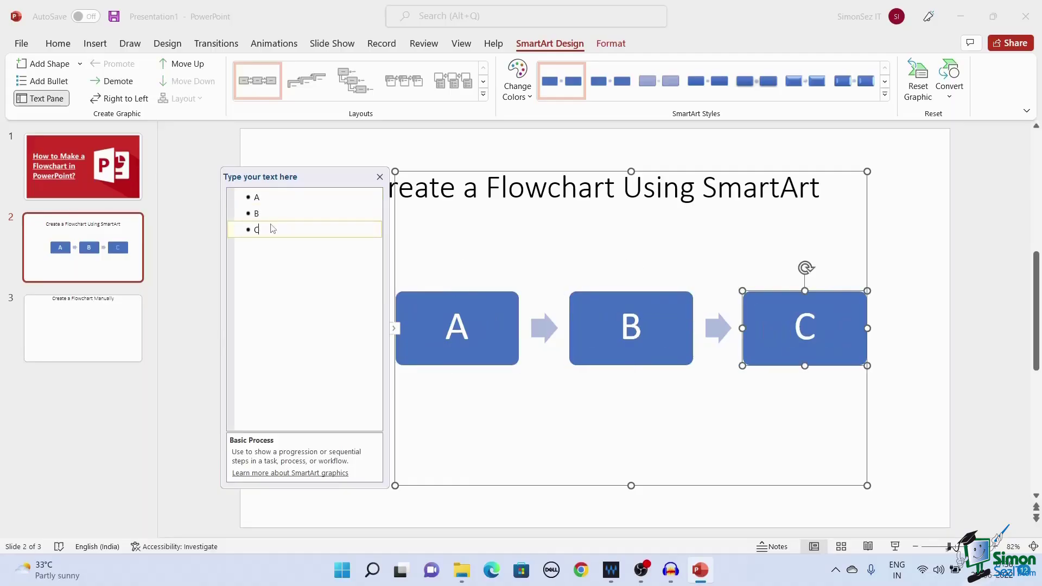
click(393, 330)
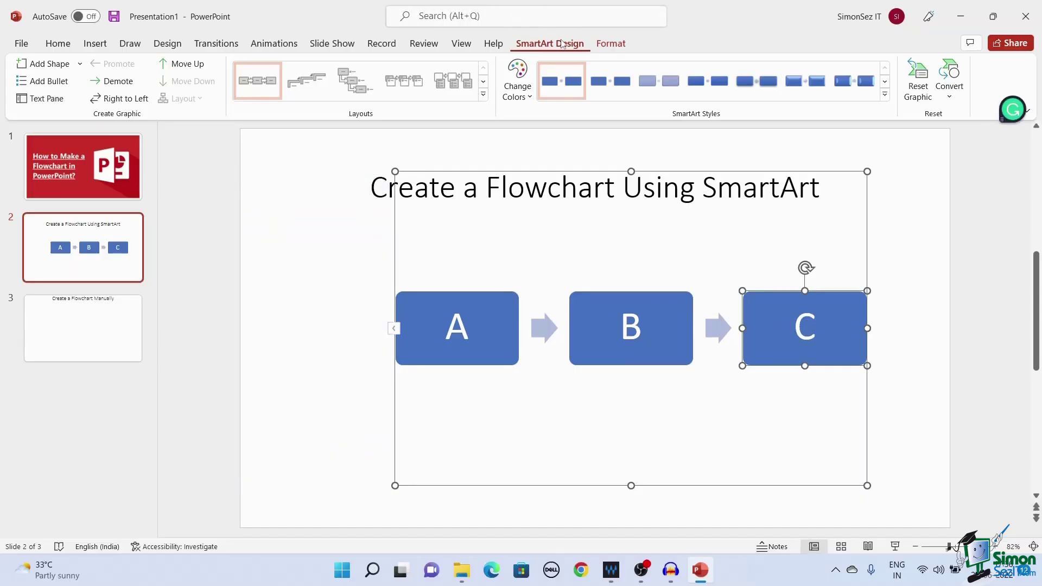
- Try gradient and darker blue SmartArt styles, then give box C a white outlined style
click(660, 82)
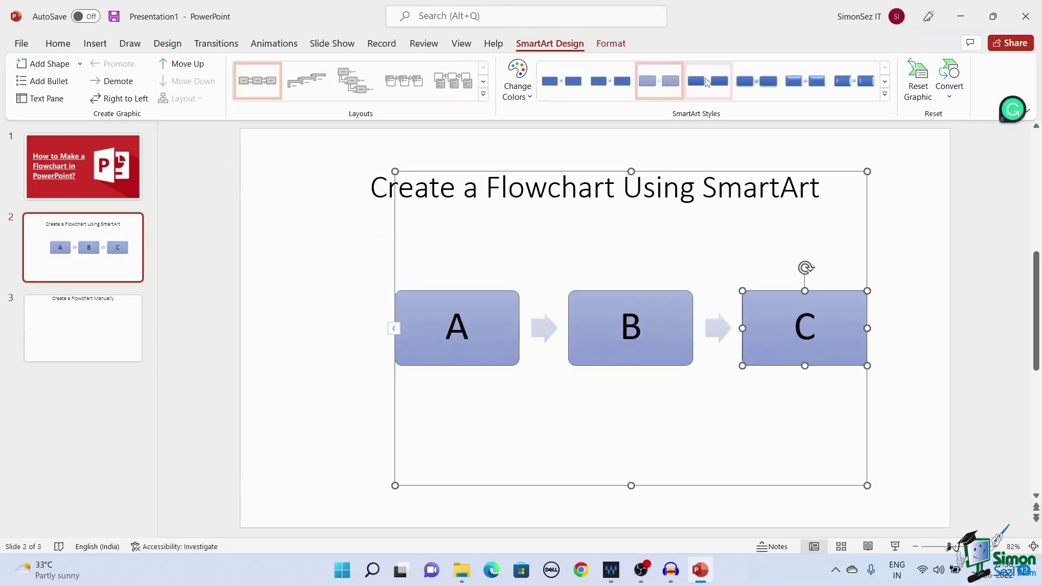
click(708, 82)
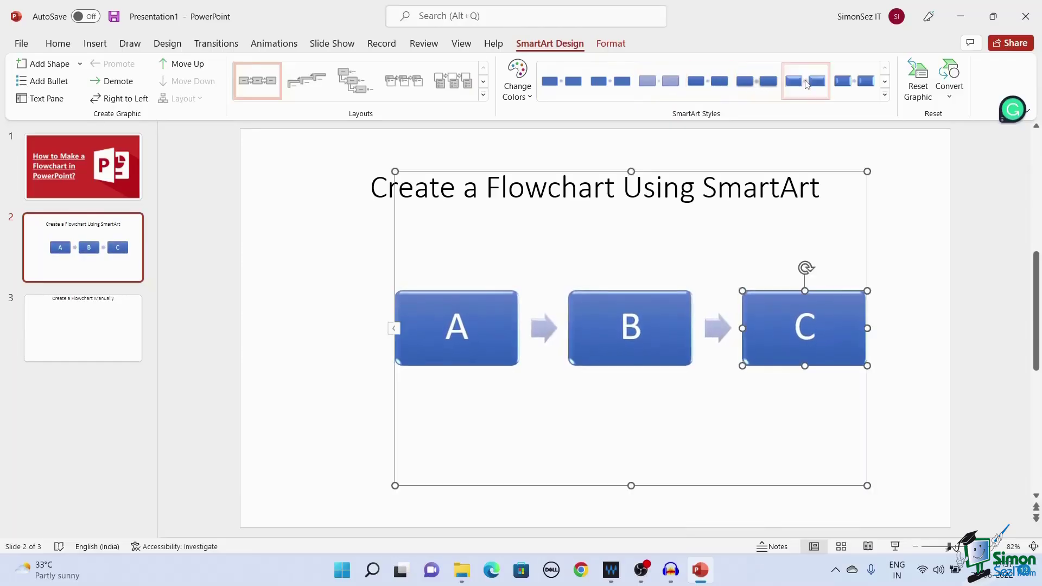
click(605, 50)
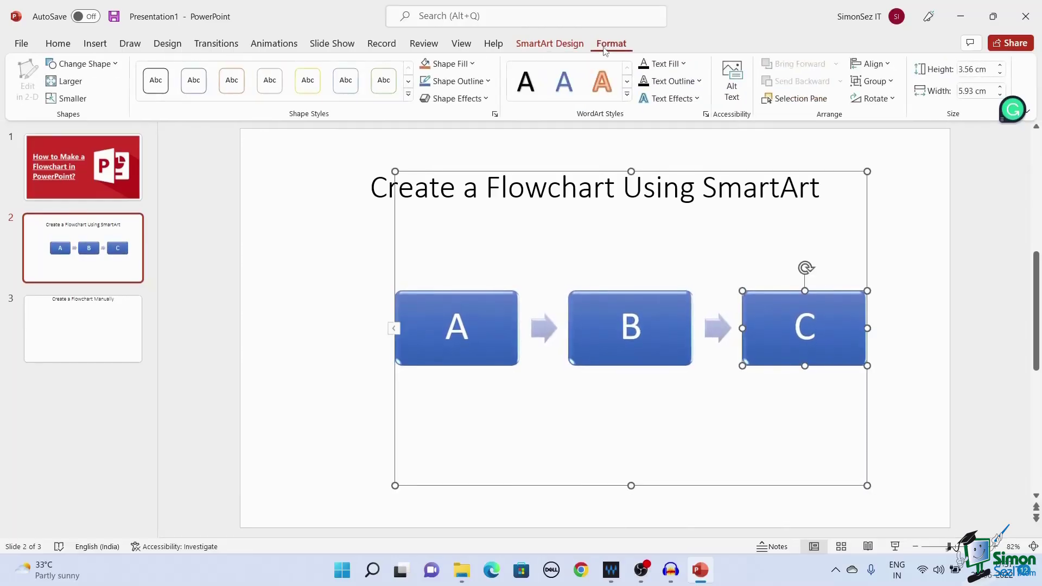
click(194, 81)
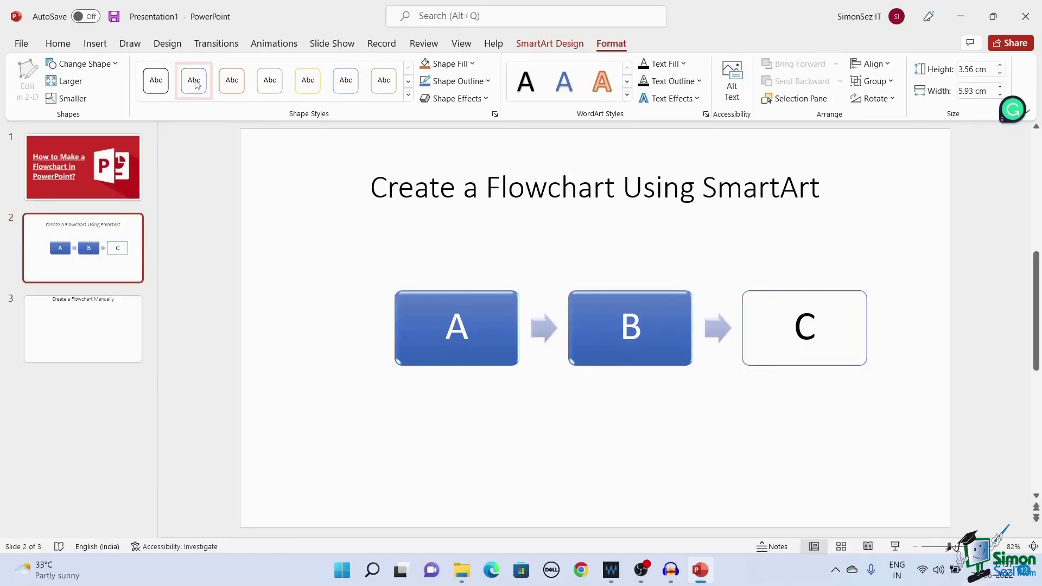
- Settle box C on an outlined style and give its letter an orange text style
click(193, 81)
click(308, 81)
click(347, 88)
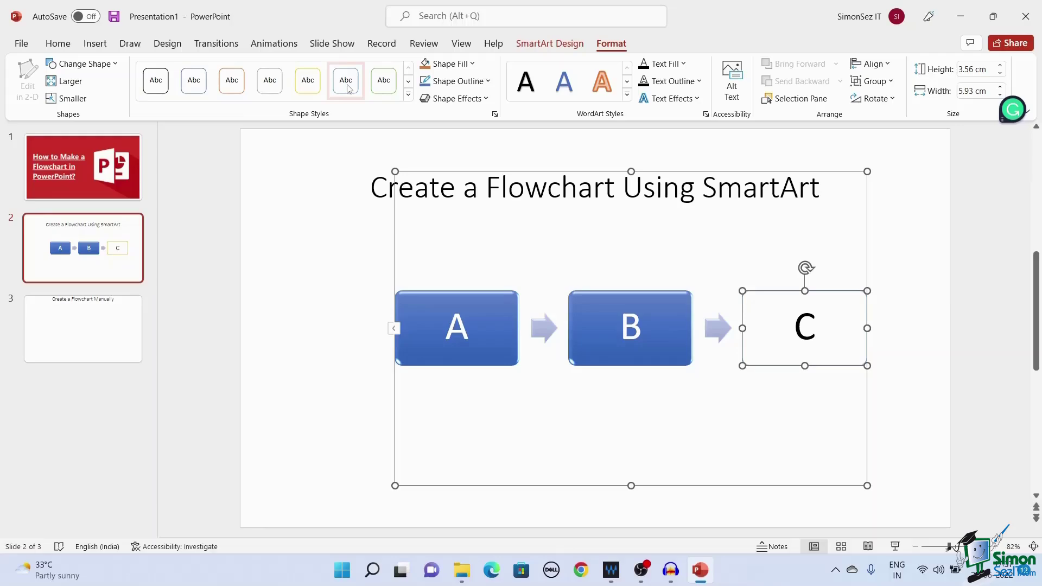
click(610, 88)
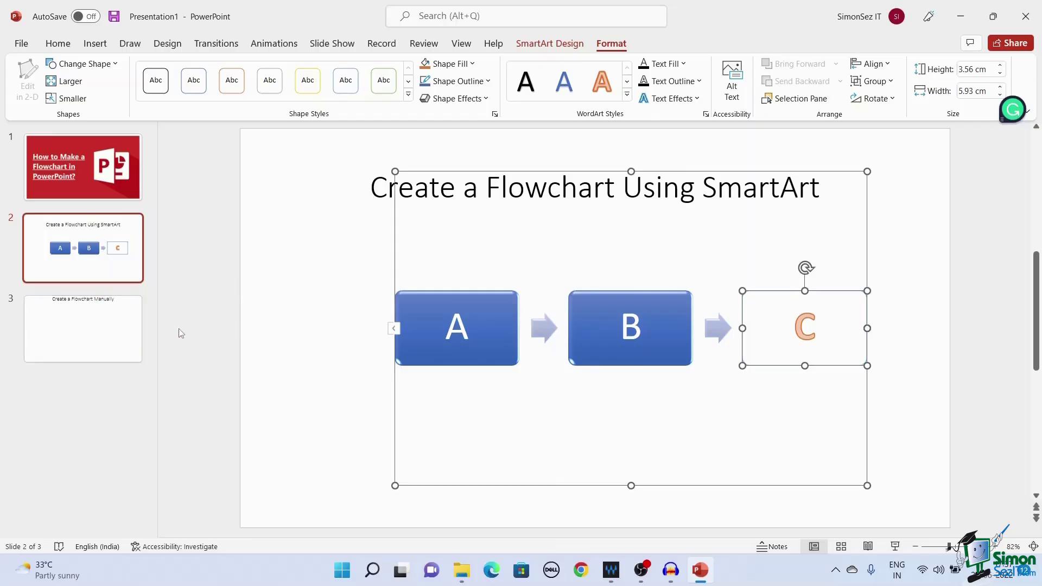
- Go to slide 3 and delete its empty content placeholder, leaving only the title
click(101, 336)
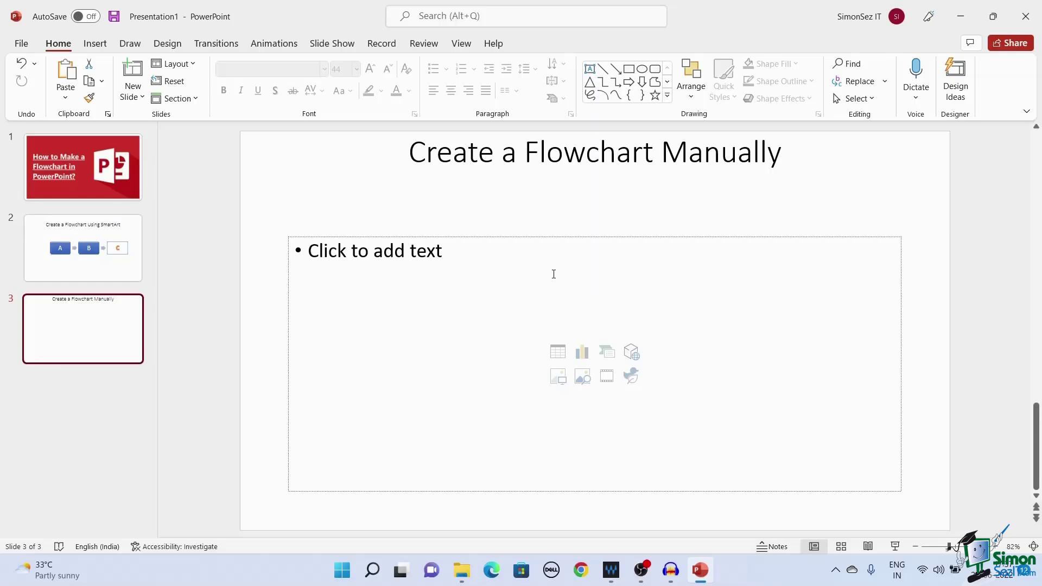
click(553, 273)
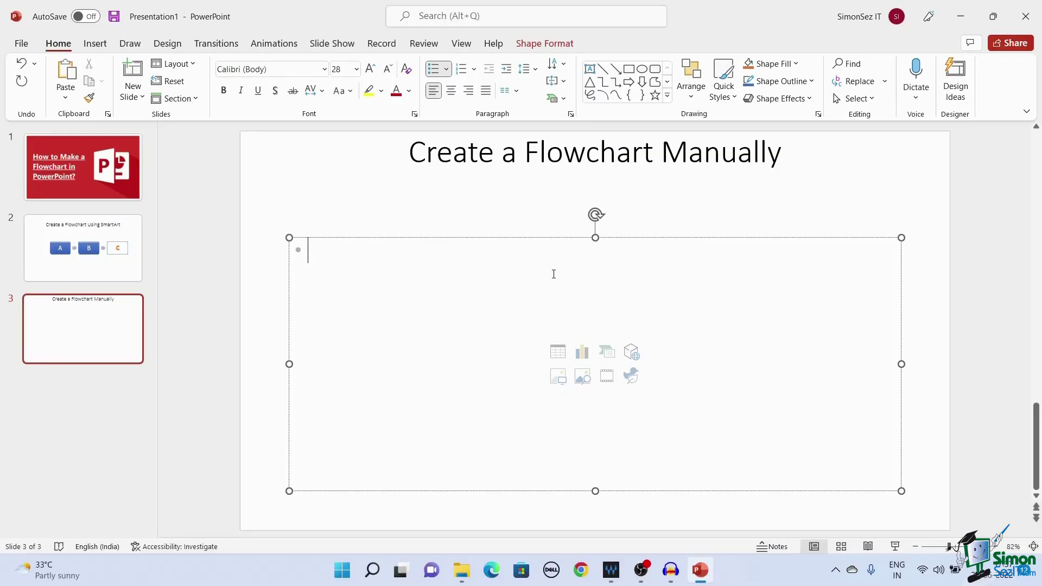
key(Escape)
key(Delete)
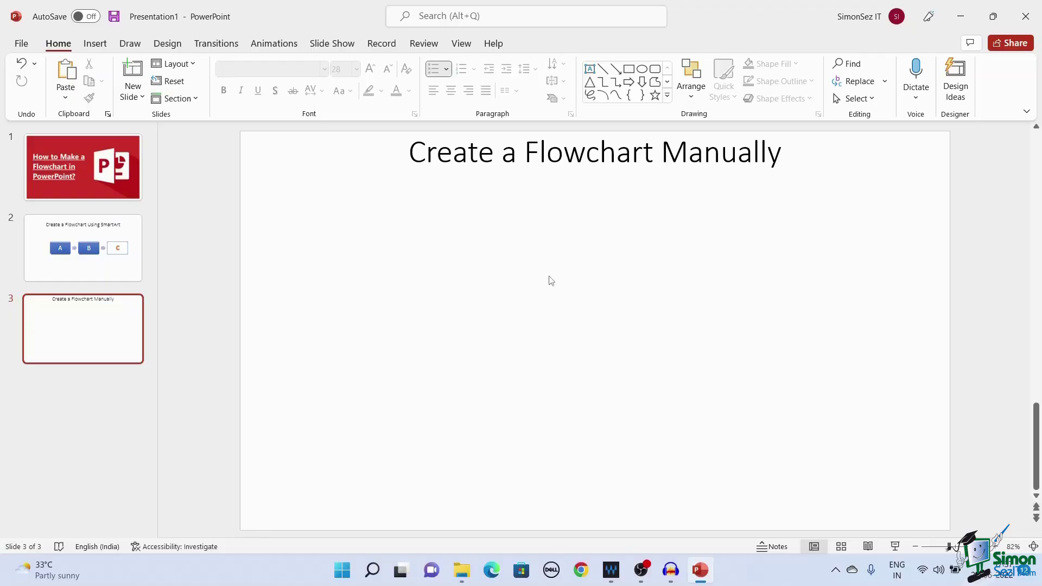
- Turn on Display grid on screen via the Grid and Guides settings
right_click(382, 230)
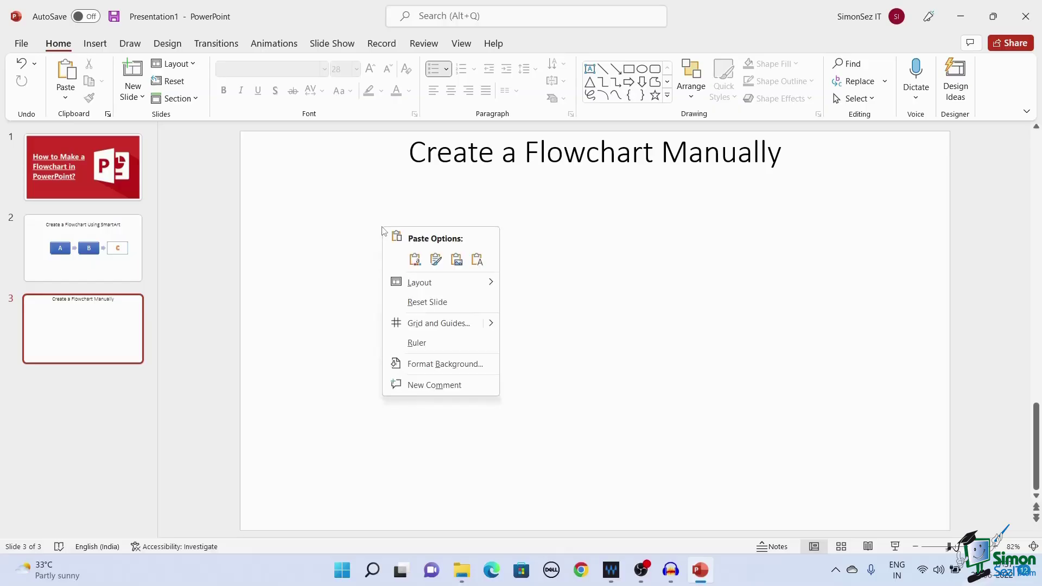
click(473, 326)
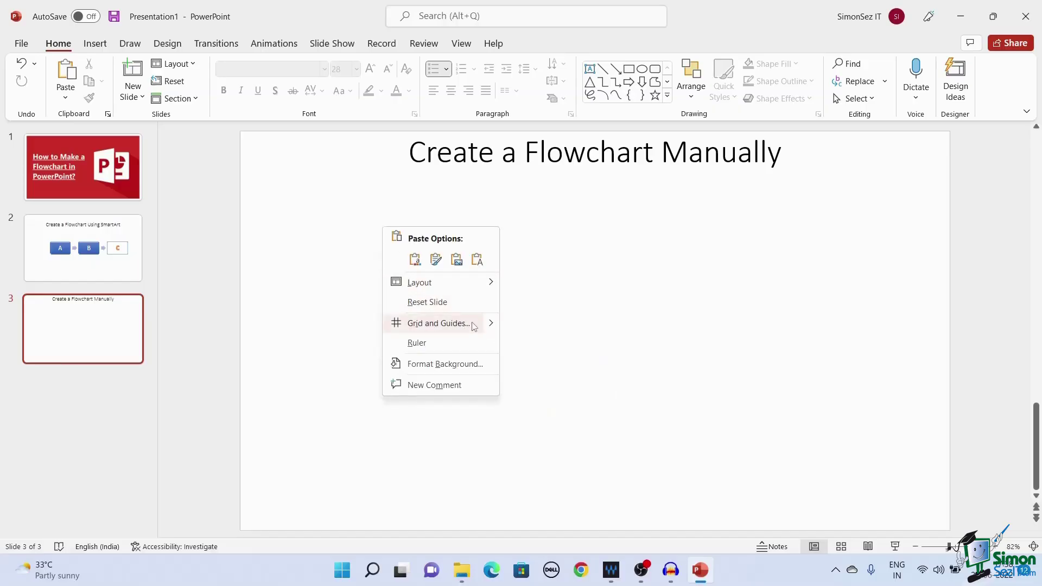
click(473, 326)
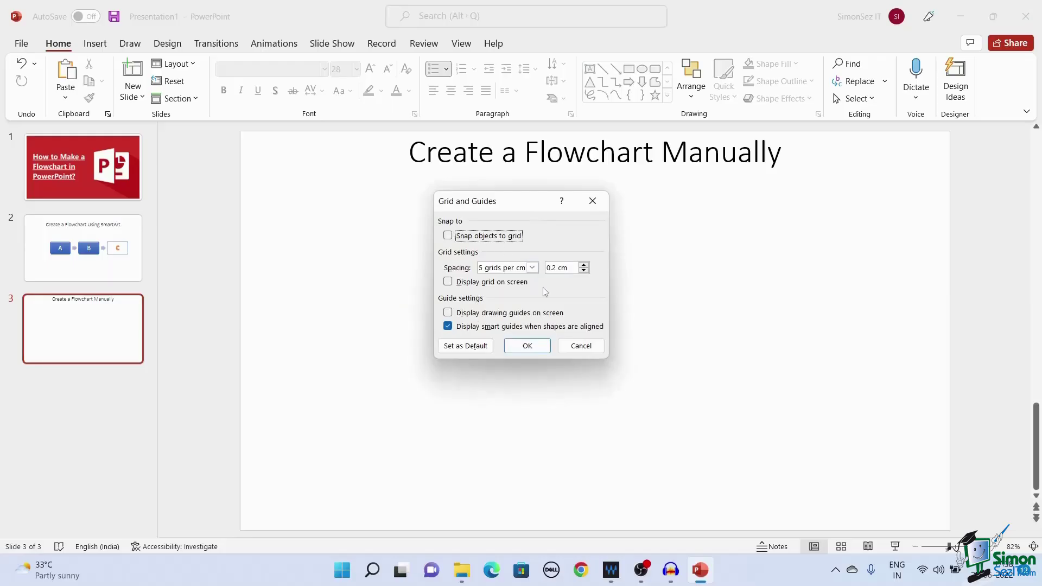
click(448, 283)
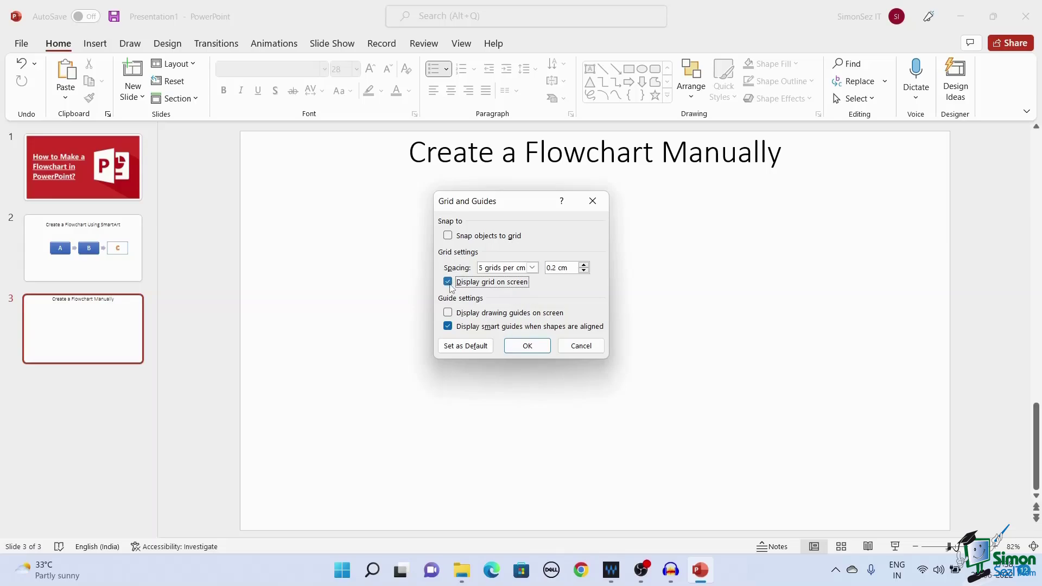
click(529, 346)
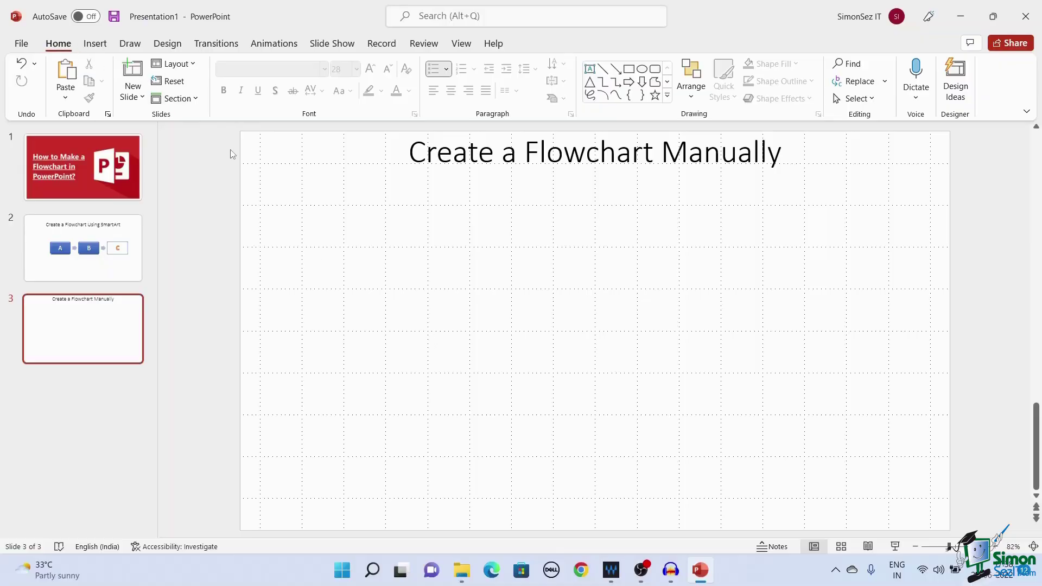
- Draw a blue oval below the title with a text box labelled A inside it
click(642, 71)
drag(512, 205, 606, 248)
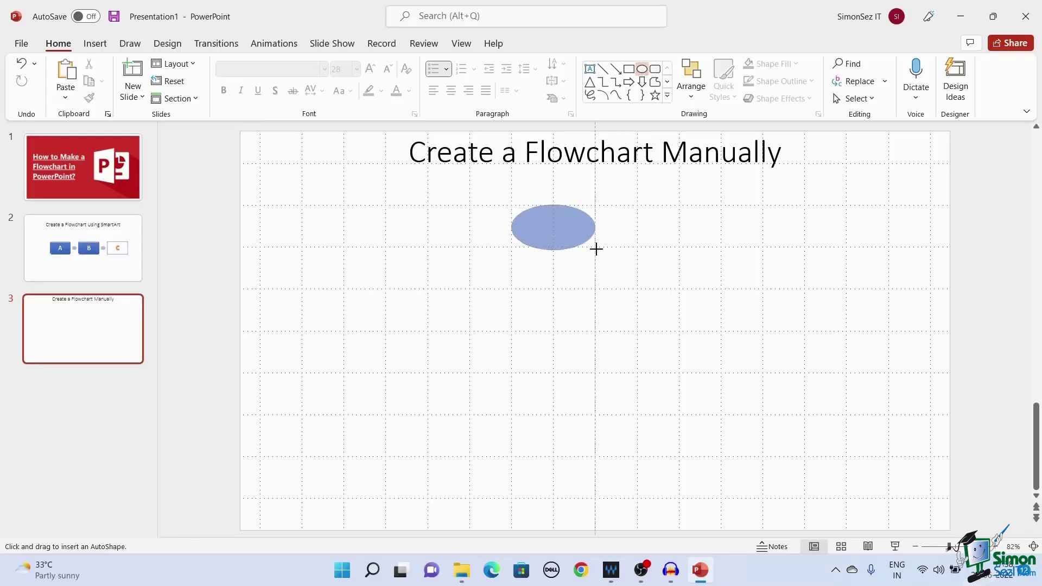
drag(606, 248, 595, 247)
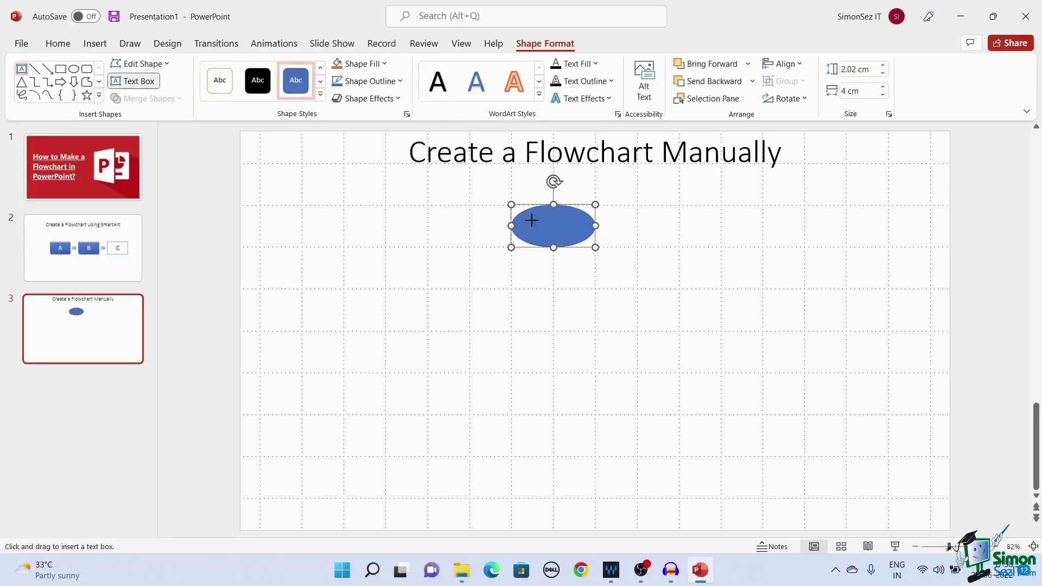
drag(534, 221, 579, 240)
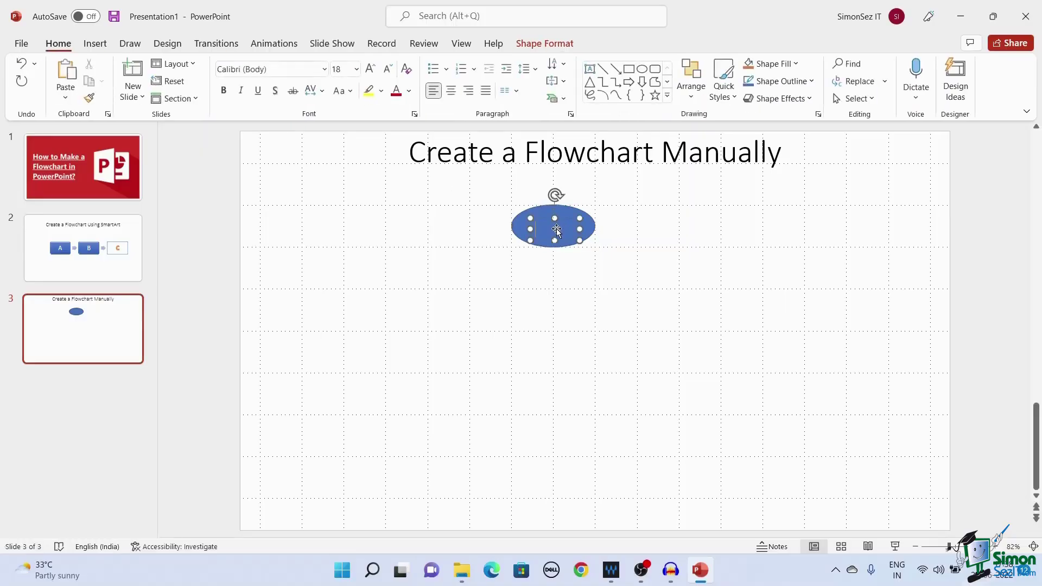
text(A)
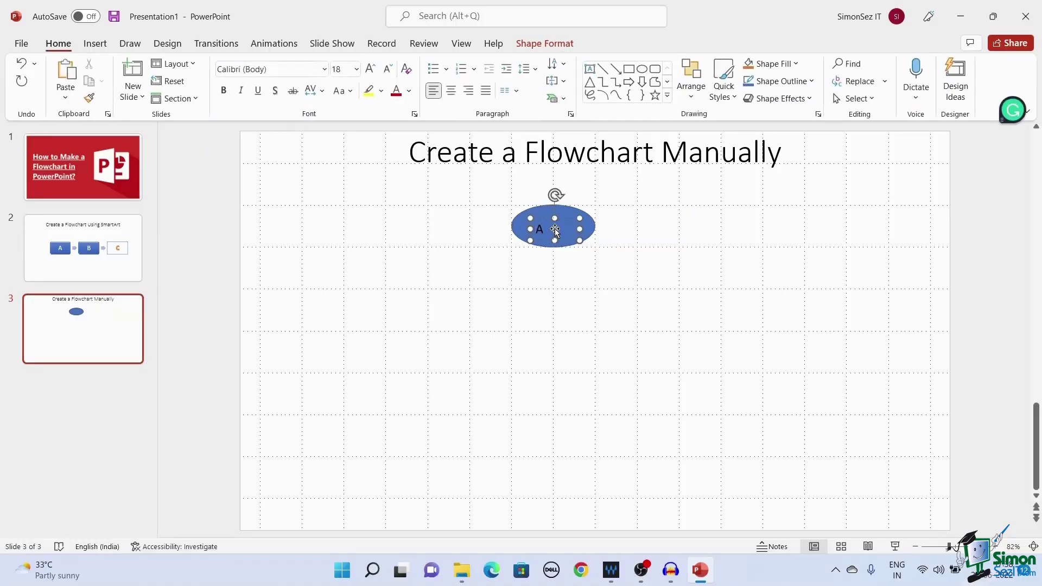
drag(562, 220, 575, 215)
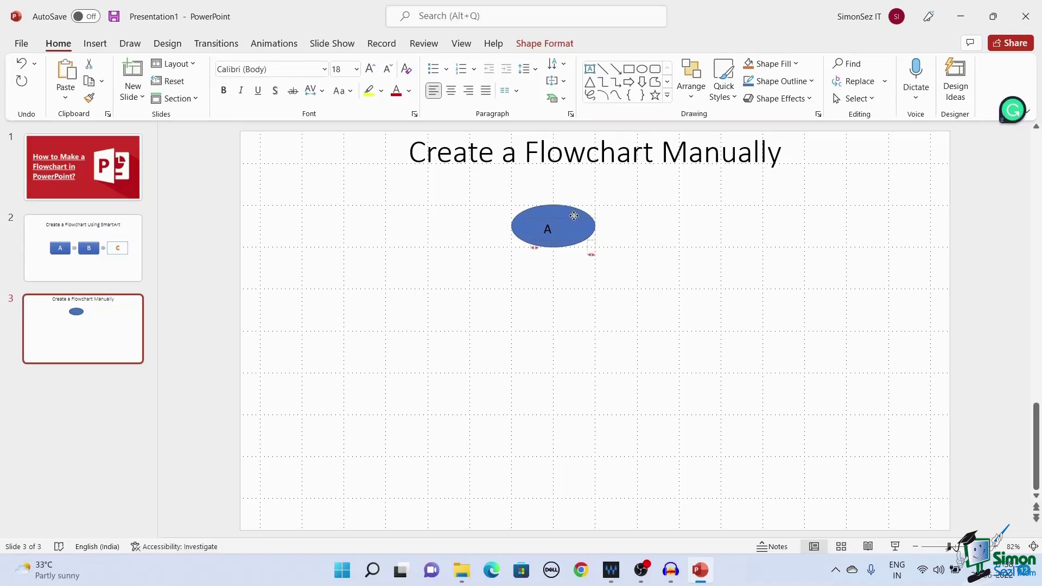
- Centre the A label and draw a vertical line down from oval A
drag(576, 215, 553, 330)
click(603, 70)
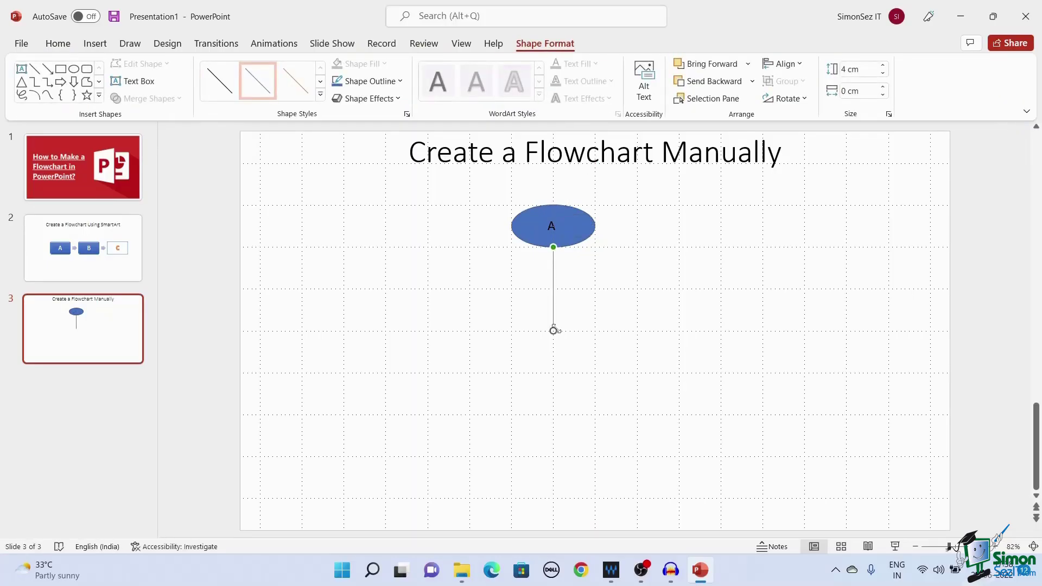
click(578, 232)
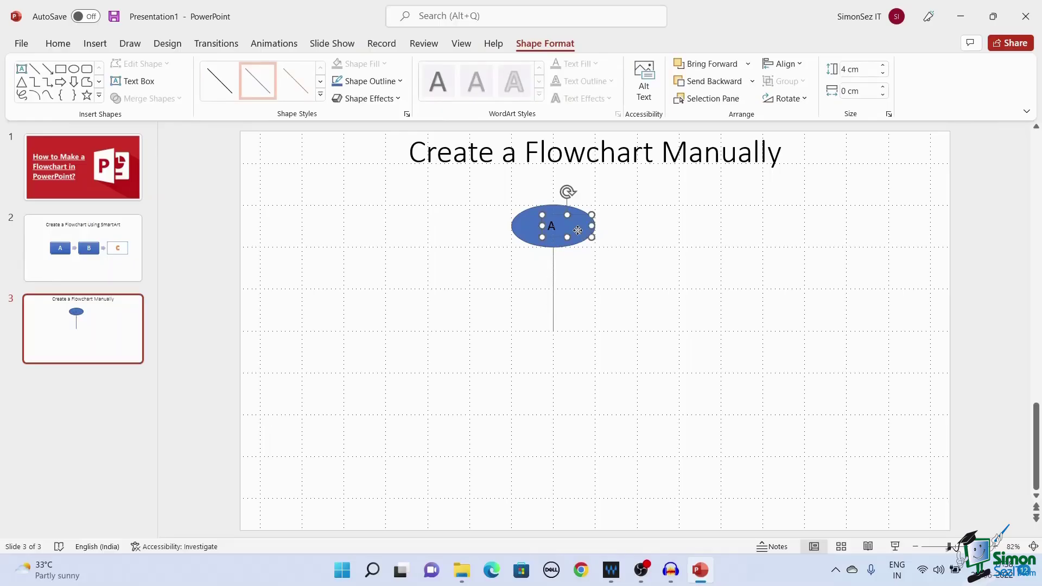
click(590, 300)
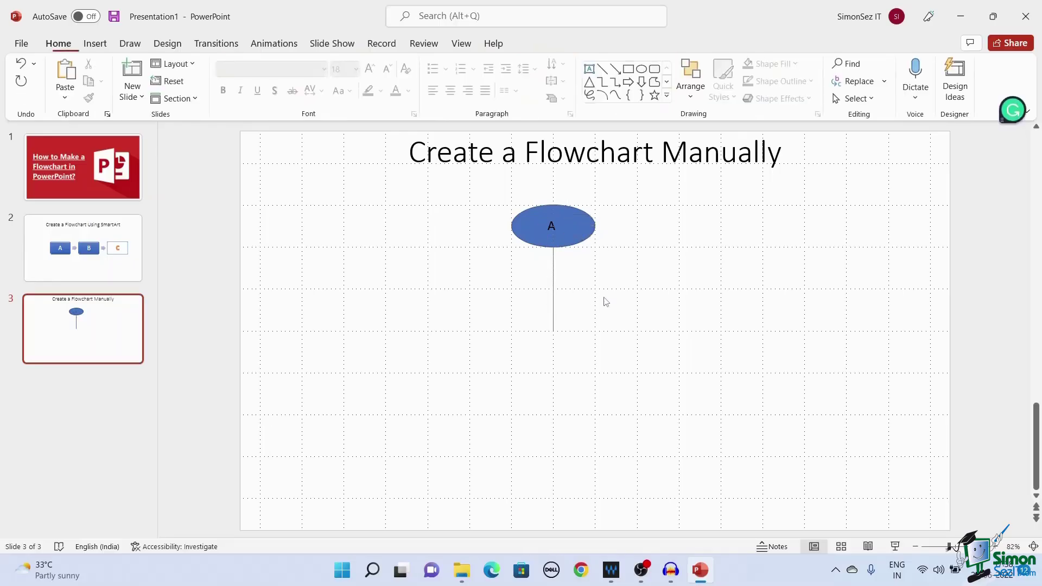
- Draw a second blue oval at the lower end of the line
click(641, 69)
drag(513, 331, 597, 373)
click(658, 319)
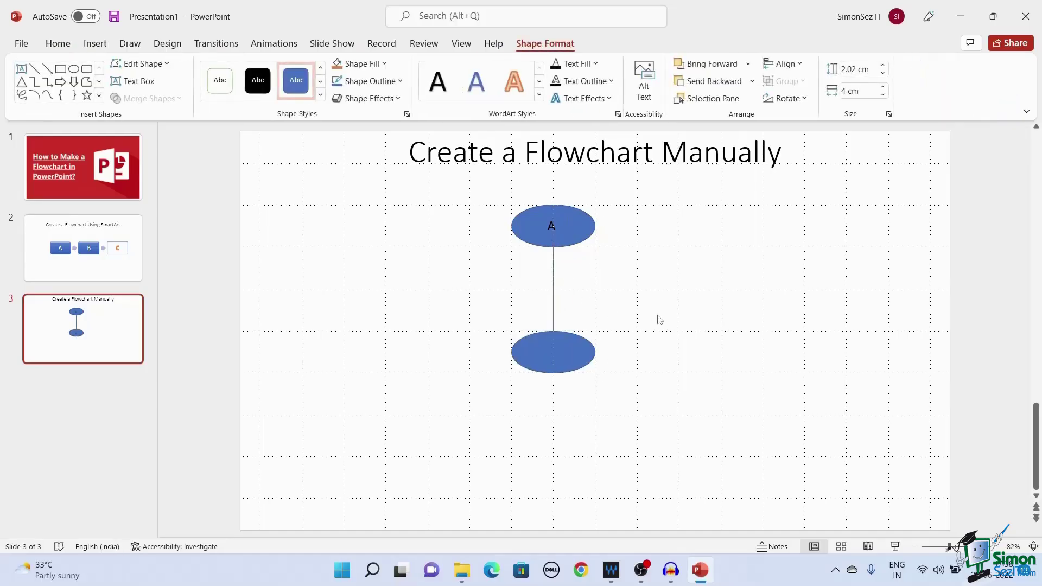